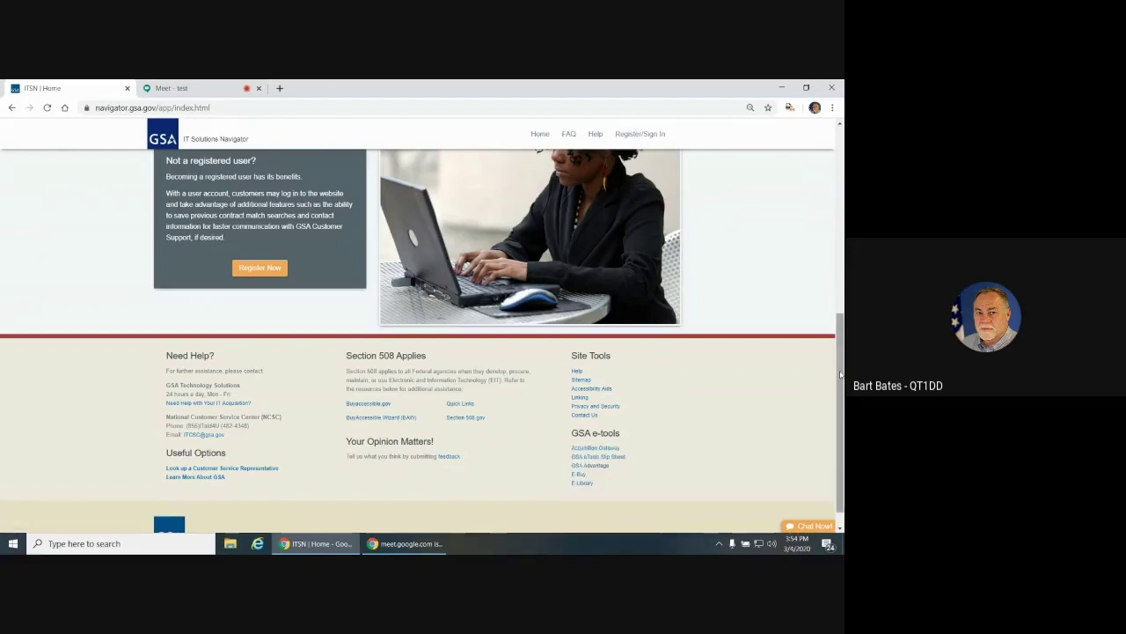
Open the empty new-user registration form from the Register/Sign In panel
scroll(842, 384, "up", 10)
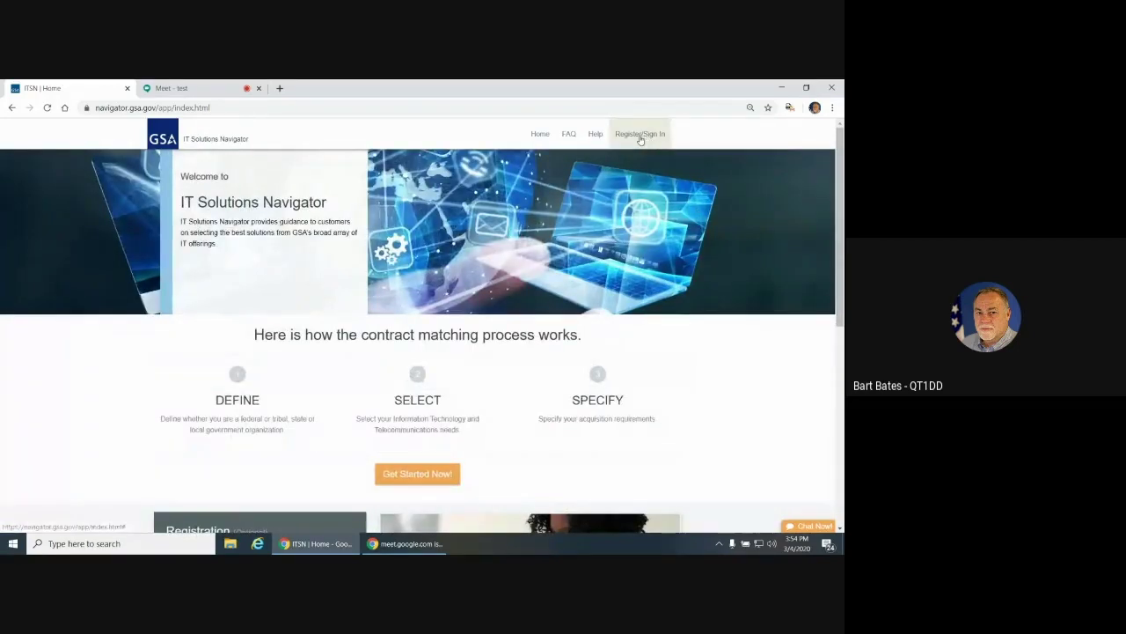
left_click(641, 136)
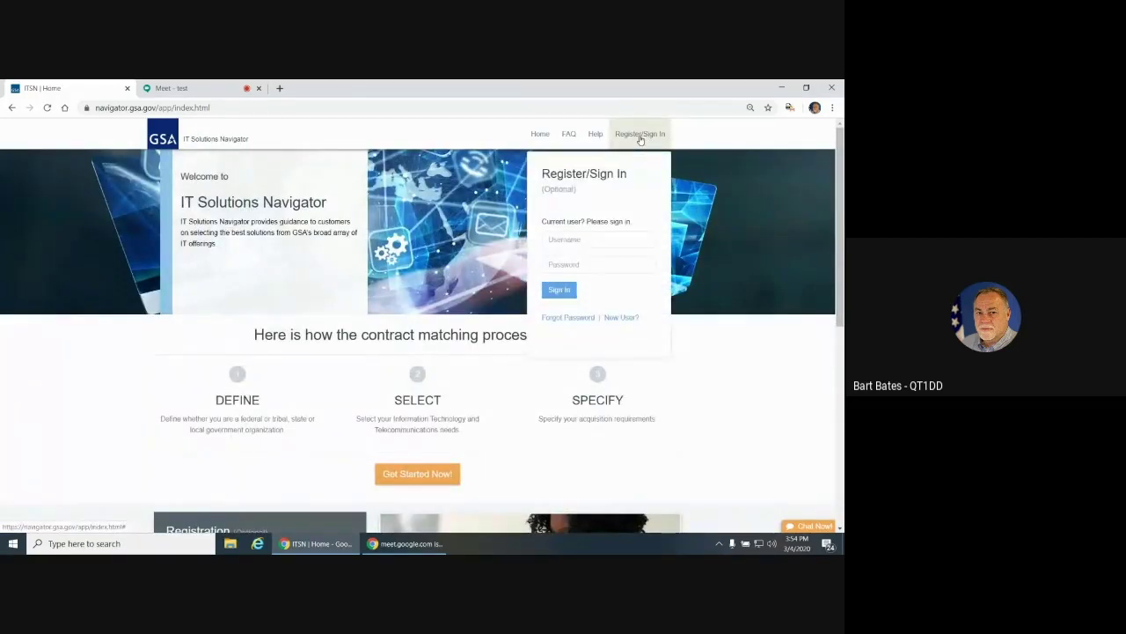
left_click(618, 318)
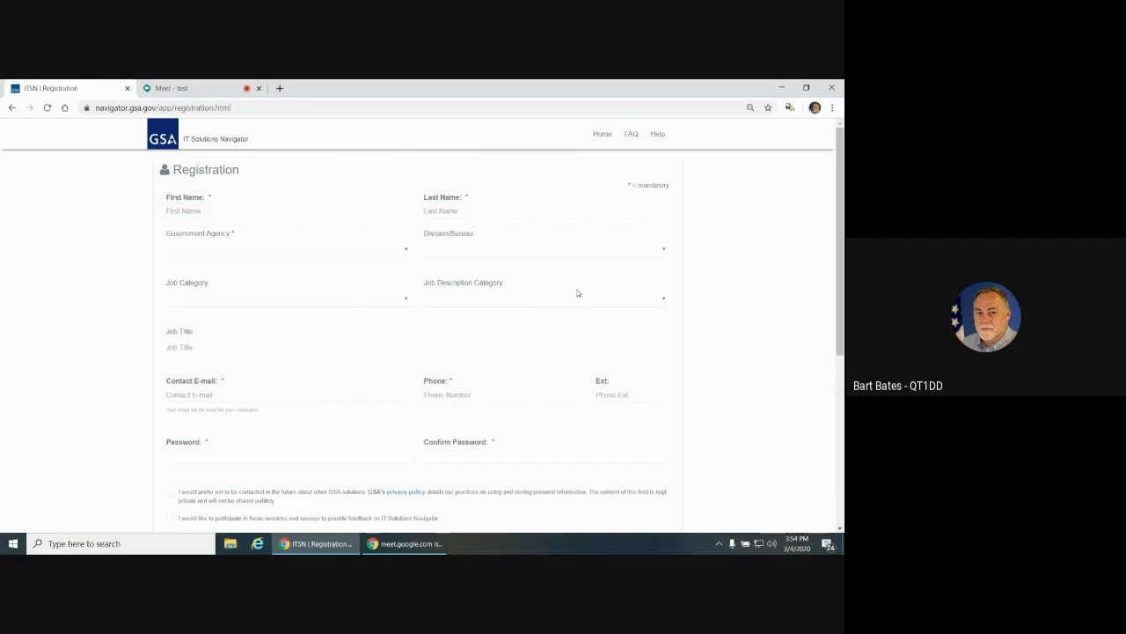
Cancel the registration form and return to the home page
left_click_drag(842, 235, 842, 329)
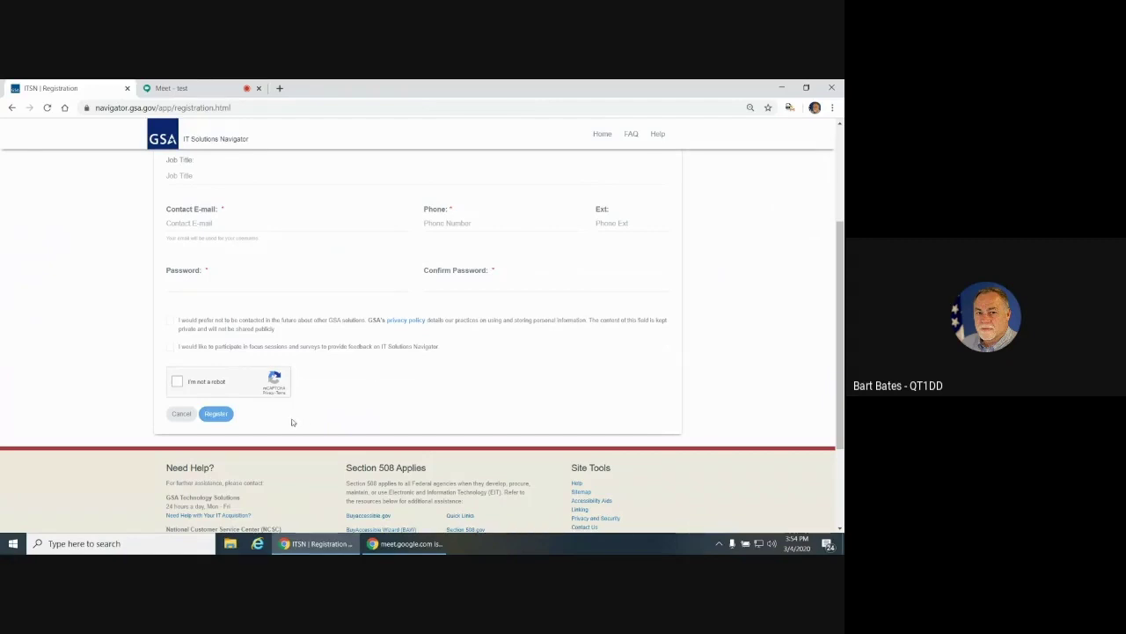
left_click(182, 413)
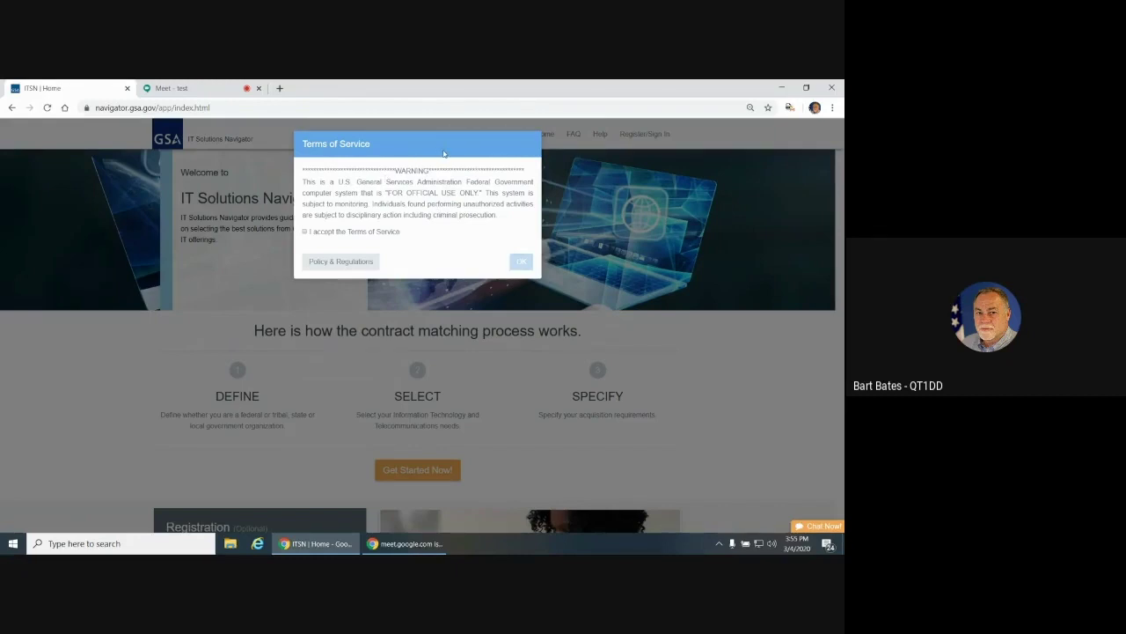
Accept the Terms of Service and sign in with the account e-mail and password
left_click(304, 233)
left_click(521, 262)
left_click(643, 134)
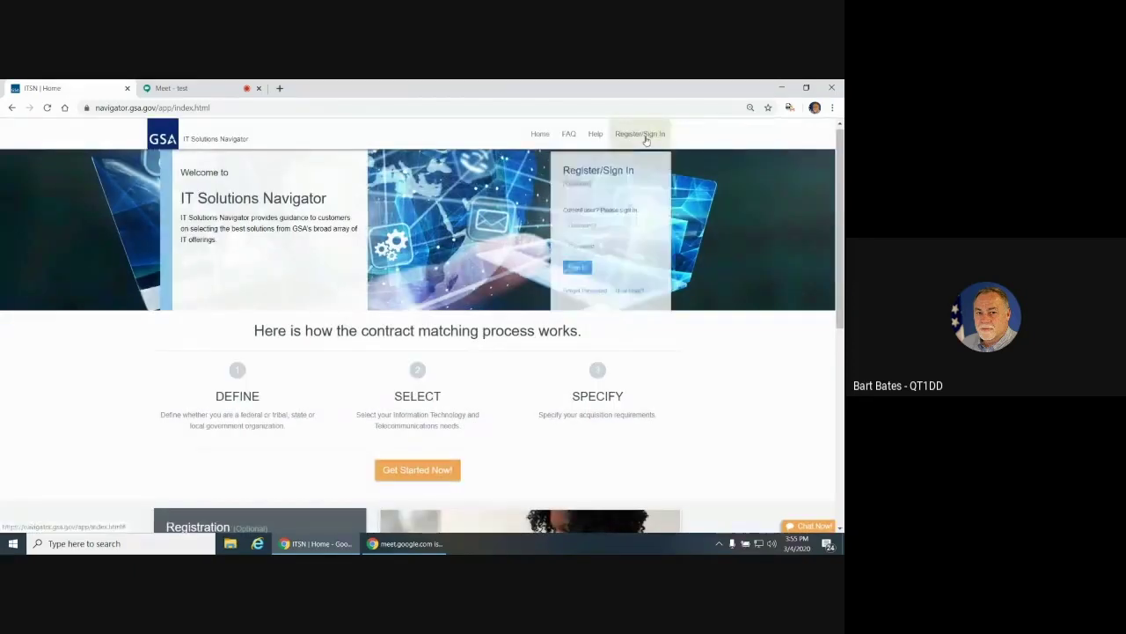
left_click(569, 238)
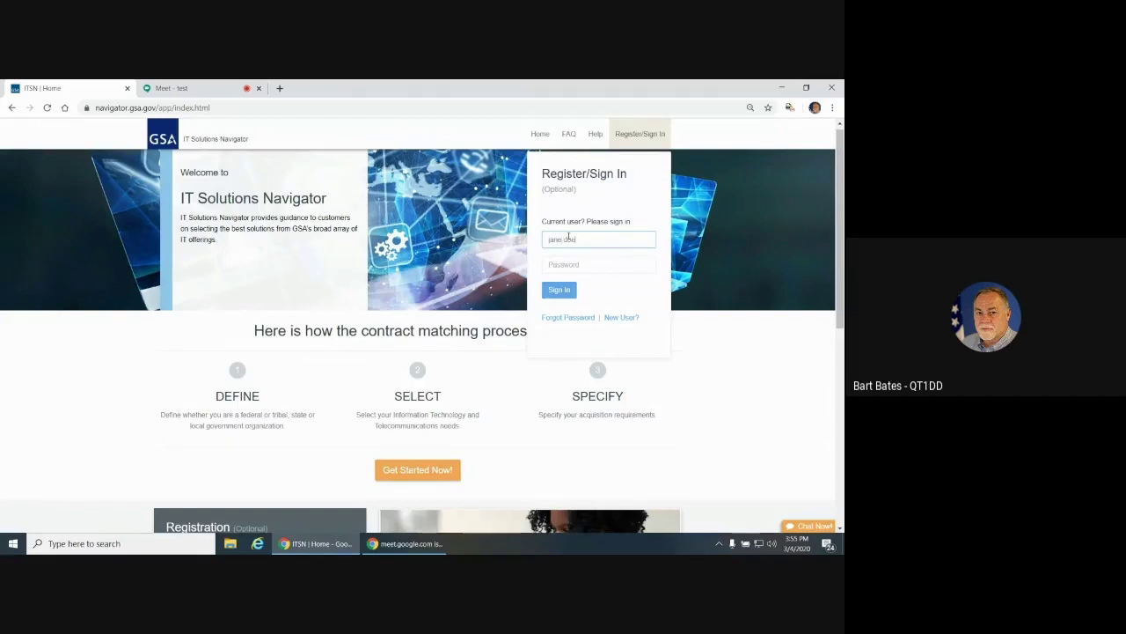
key("Tab")
type("p")
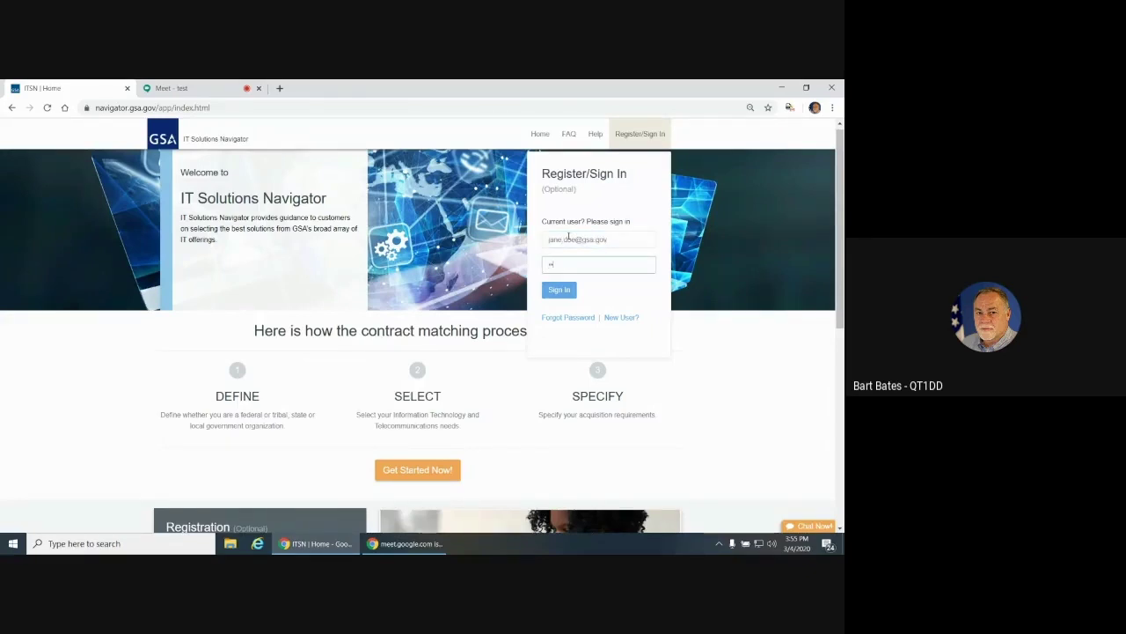
type("wo")
left_click(562, 290)
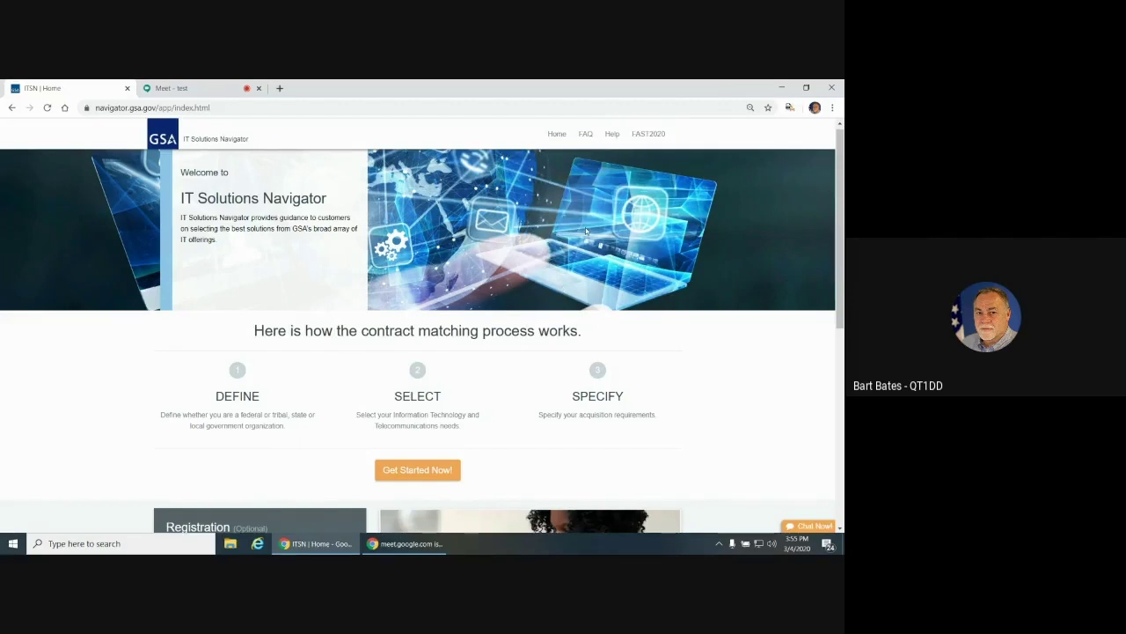
Check the account menu, then start the wizard with Get Started Now!
left_click(649, 135)
left_click(417, 470)
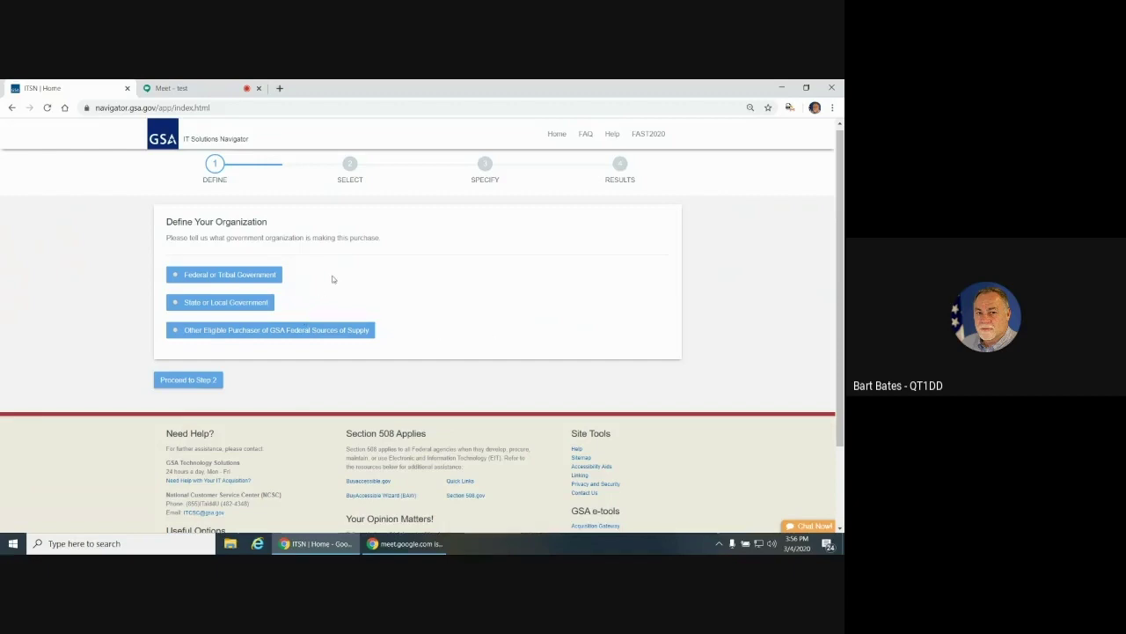
Choose Federal or Tribal Government as the organization and proceed to Step 2
left_click(175, 276)
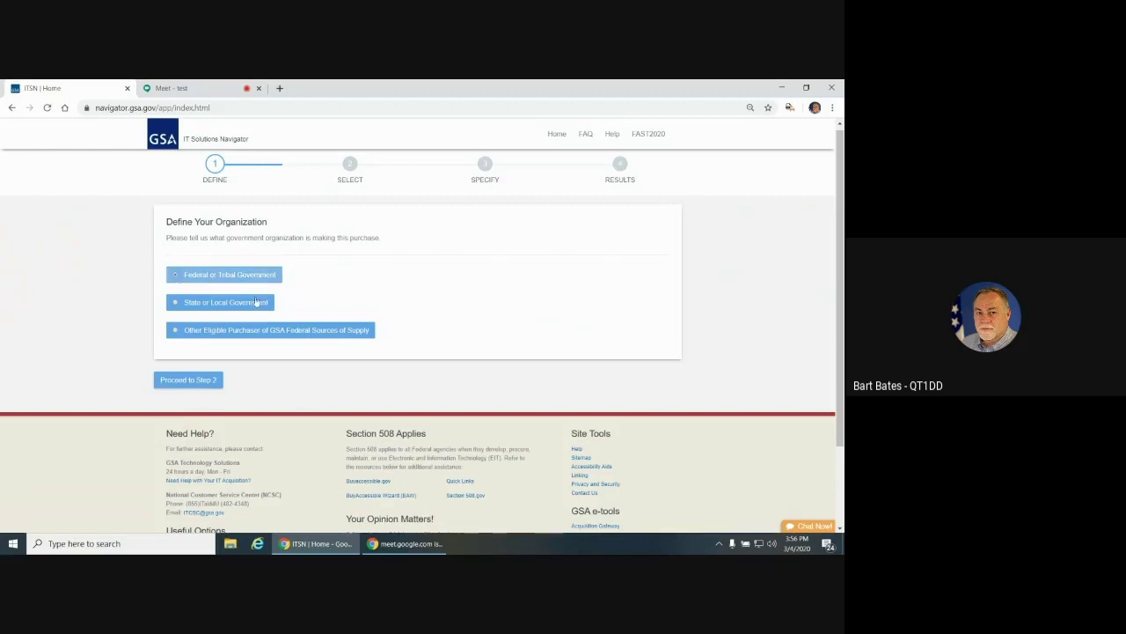
left_click(198, 382)
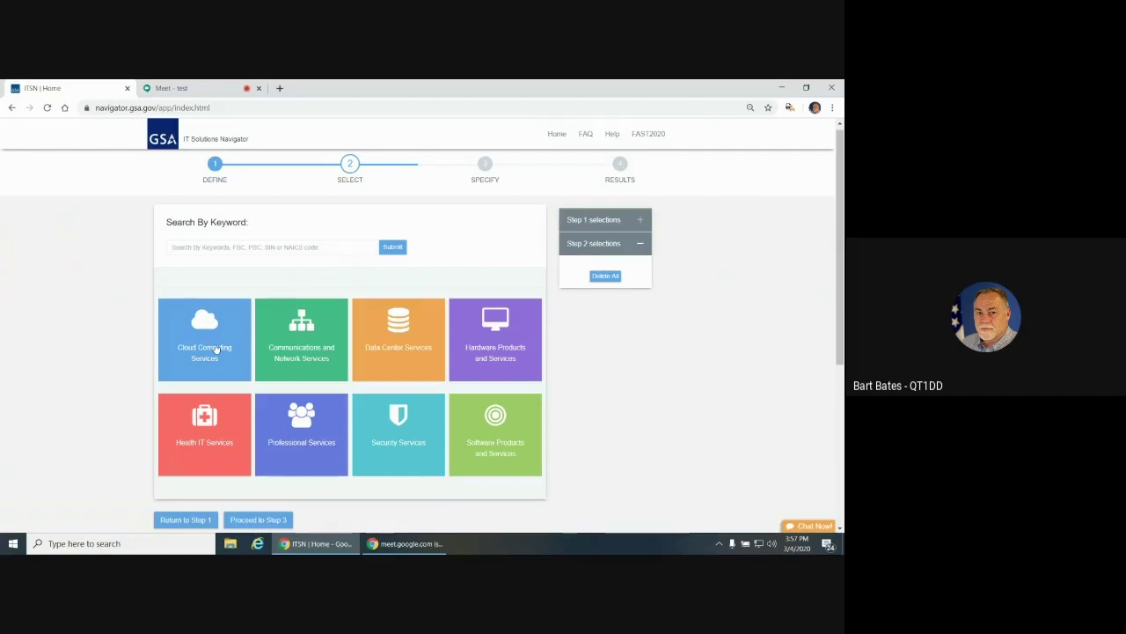
Open the Cloud Computing Services category tile
left_click(216, 349)
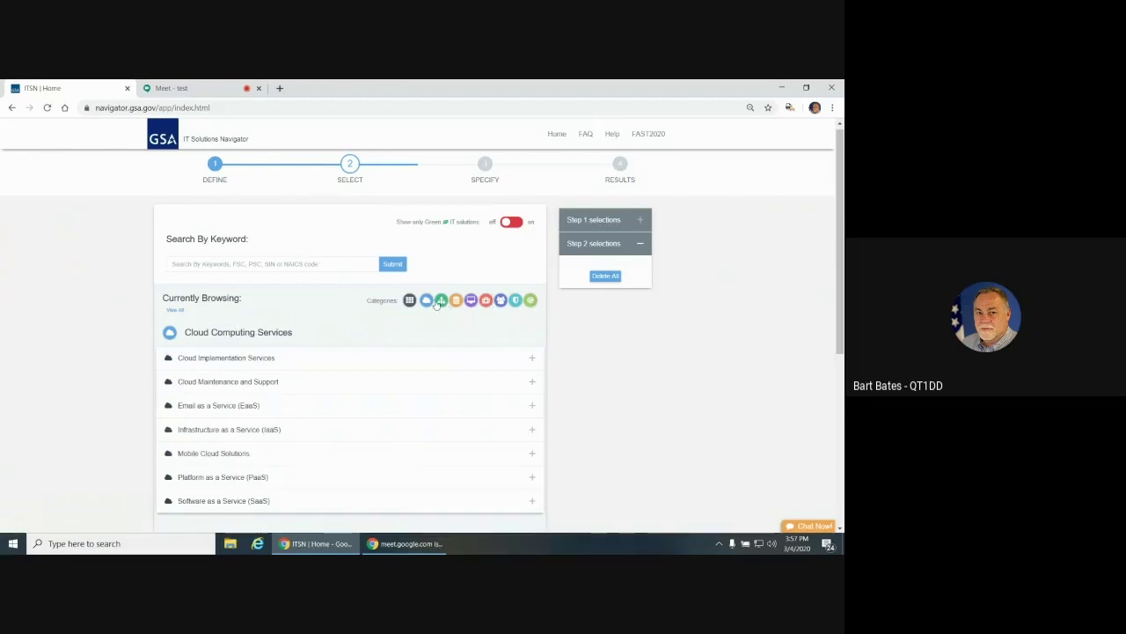
Browse the Hardware and Data Center categories, return to Cloud, and expand Cloud Implementation Services
left_click(473, 302)
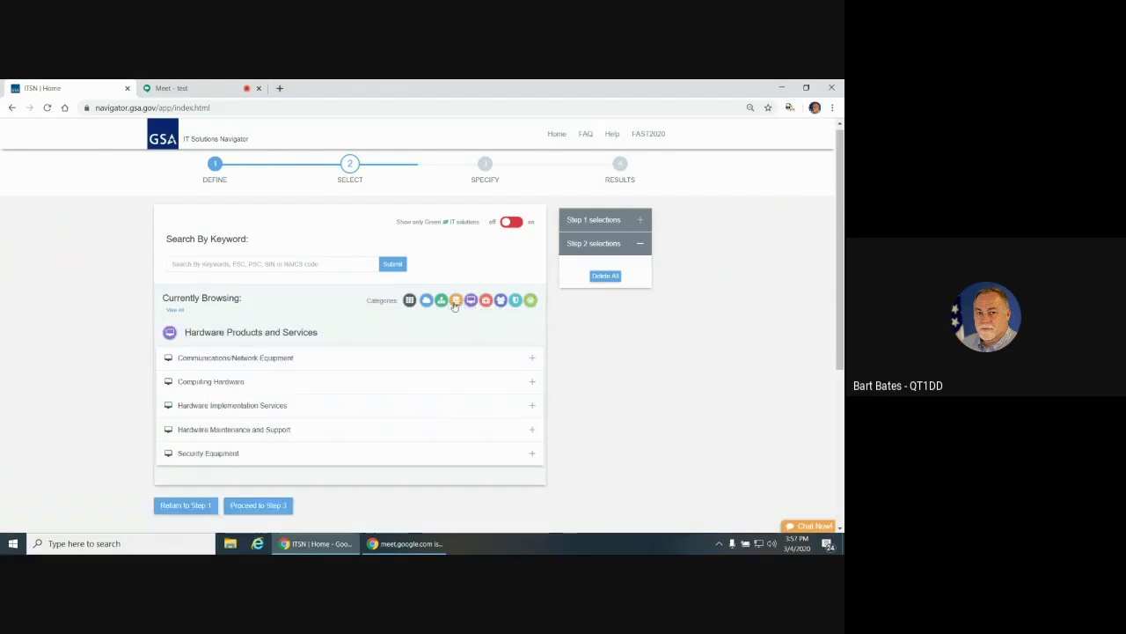
left_click(455, 302)
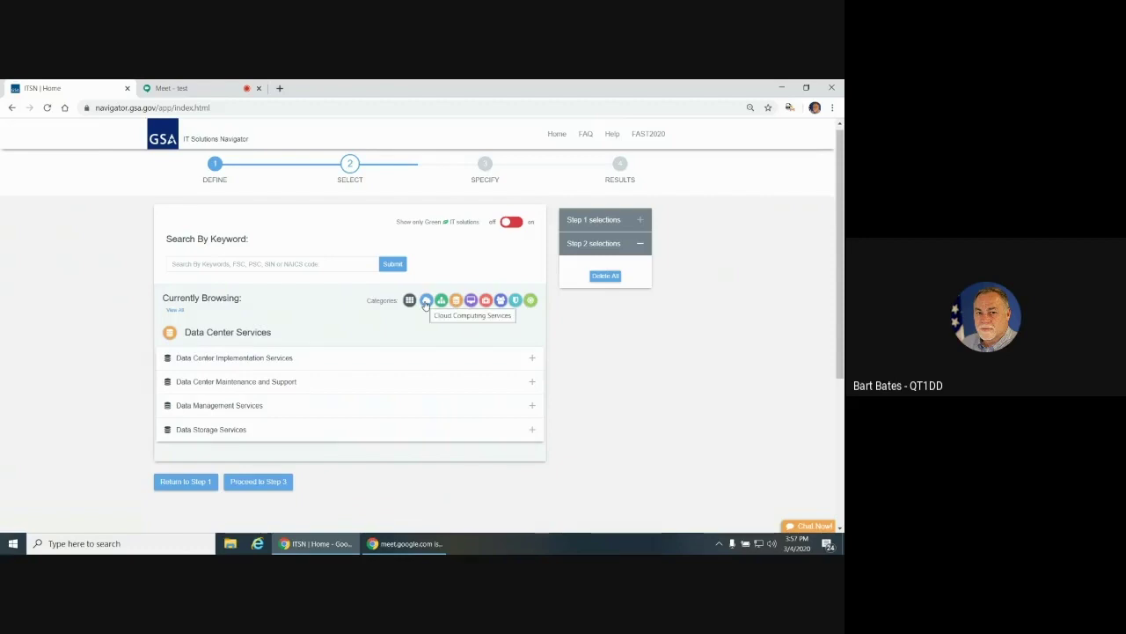
left_click(426, 301)
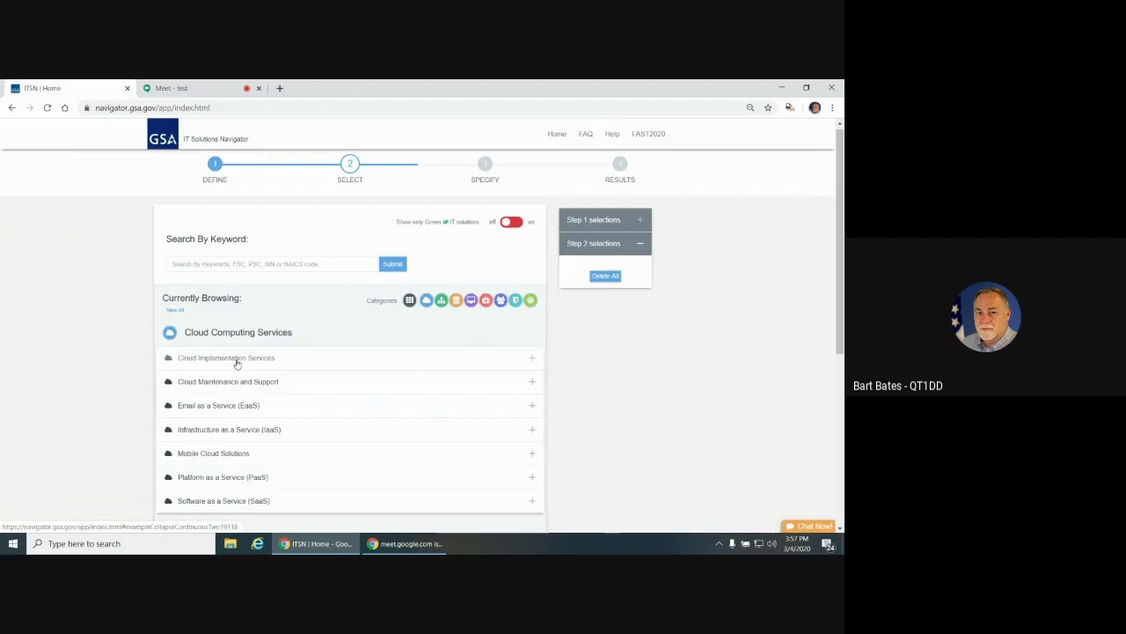
left_click(532, 361)
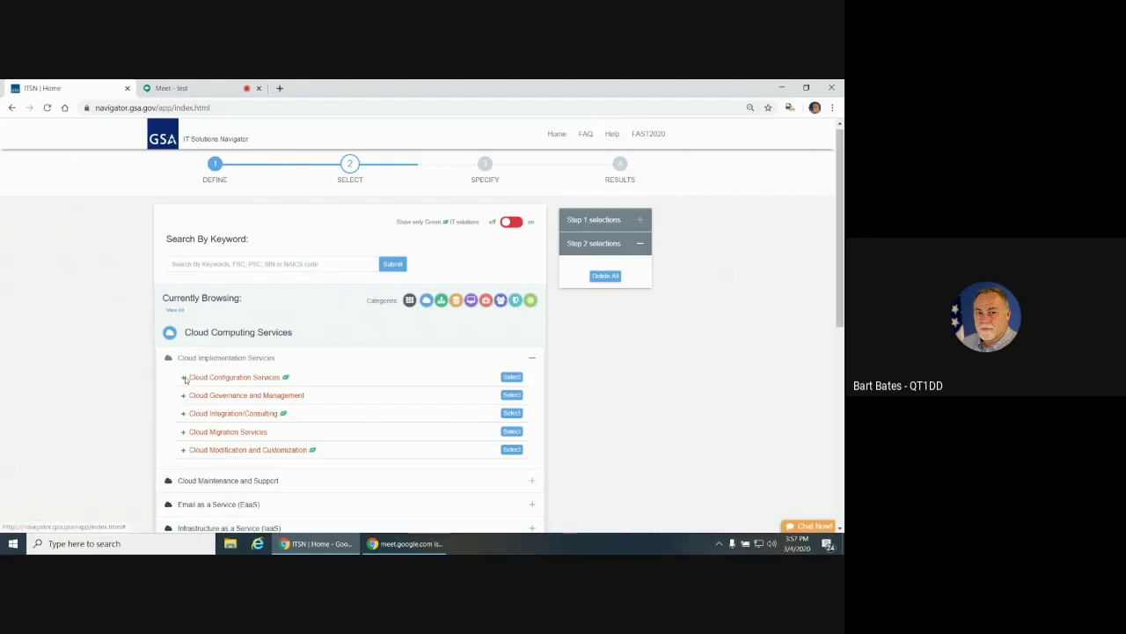
Add Cloud Integration/Consulting to the Step 2 selections and collapse Cloud Implementation Services
left_click(185, 377)
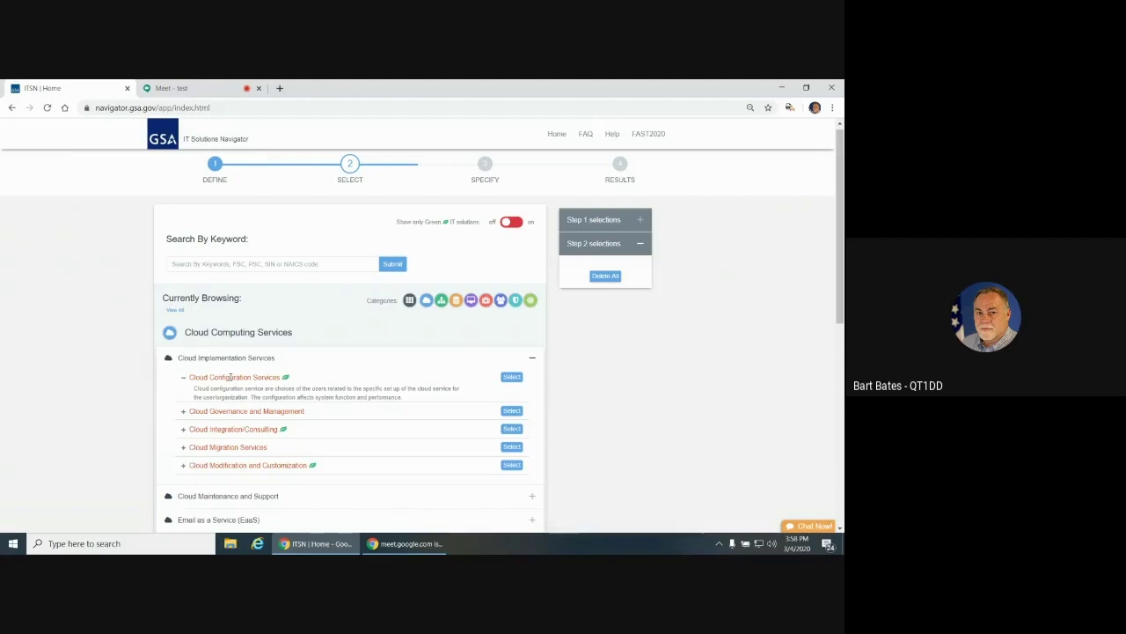
left_click(194, 379)
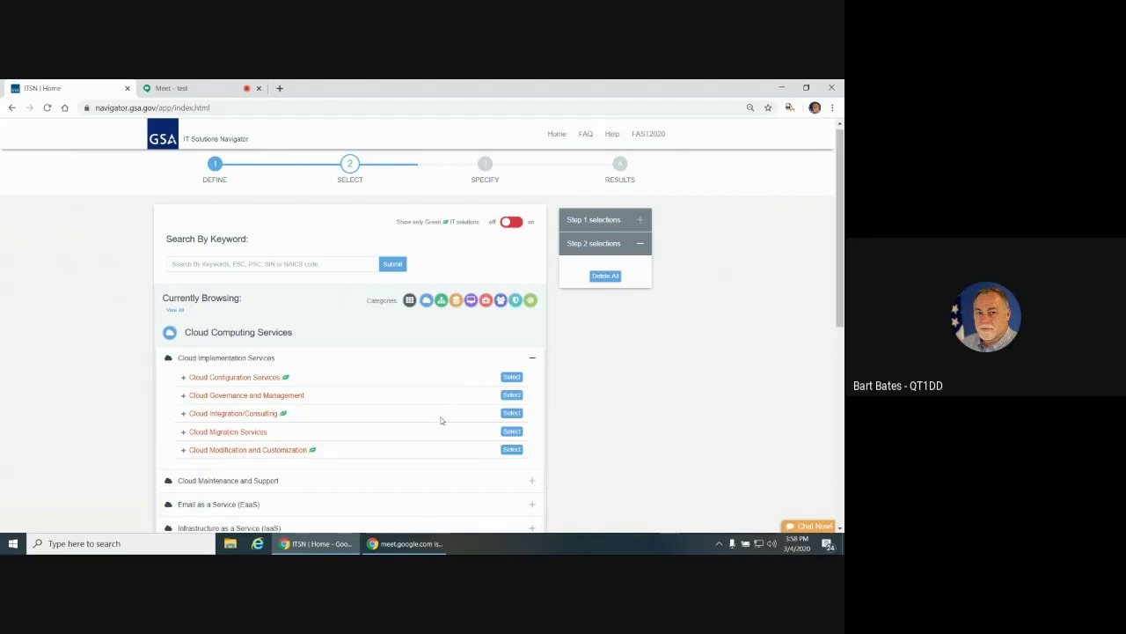
left_click(512, 413)
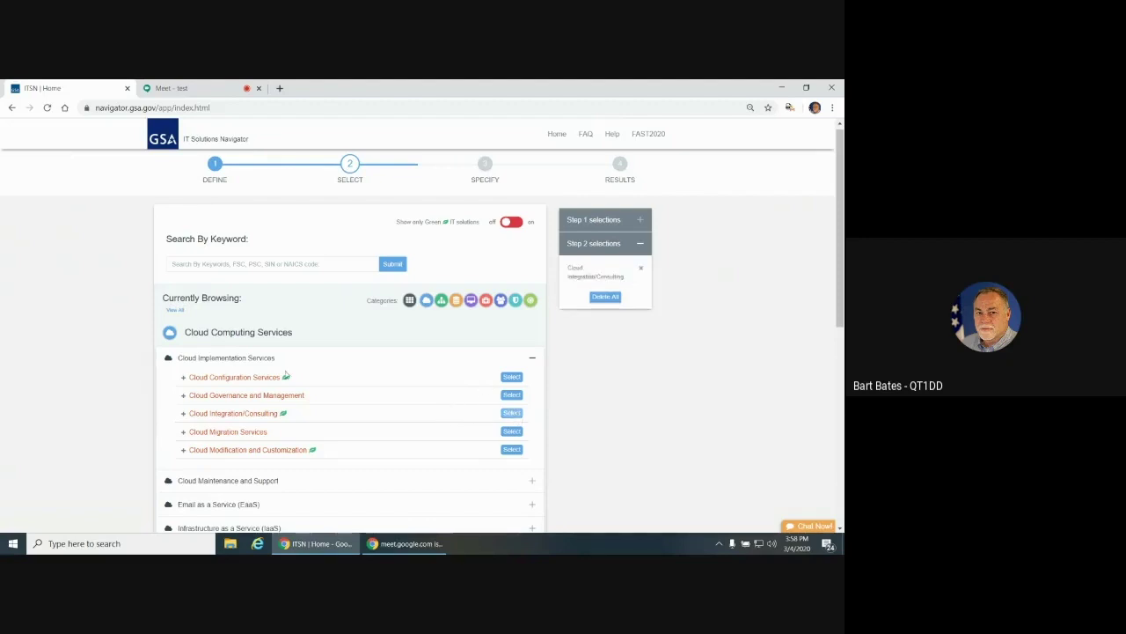
left_click(231, 360)
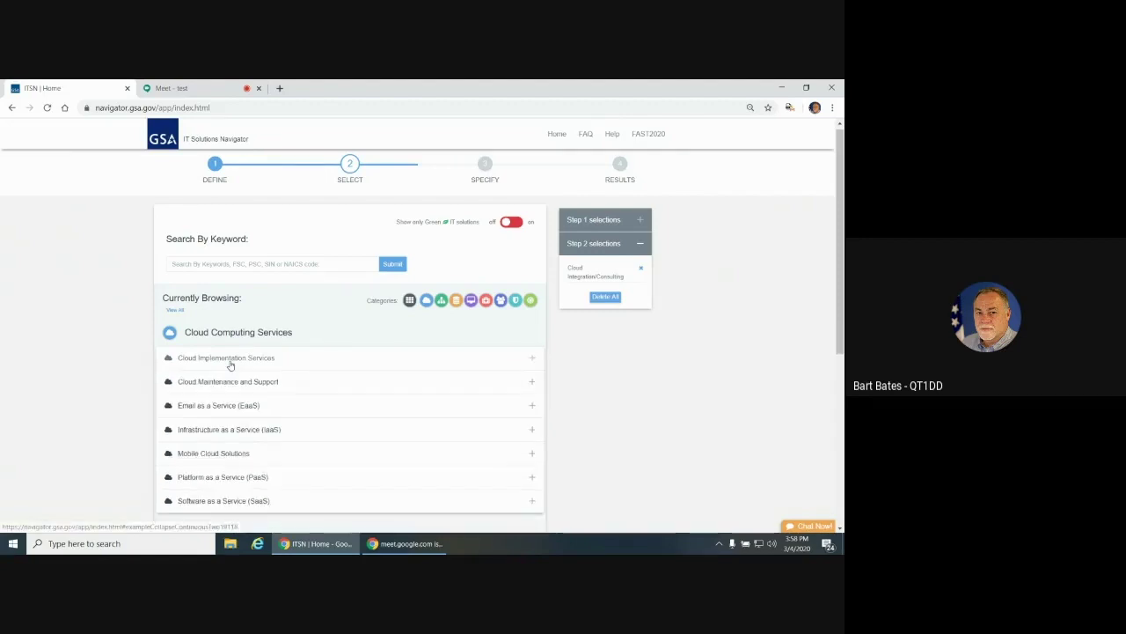
Add Infrastructure as a Service (IaaS) to the selections and collapse its group
left_click(209, 431)
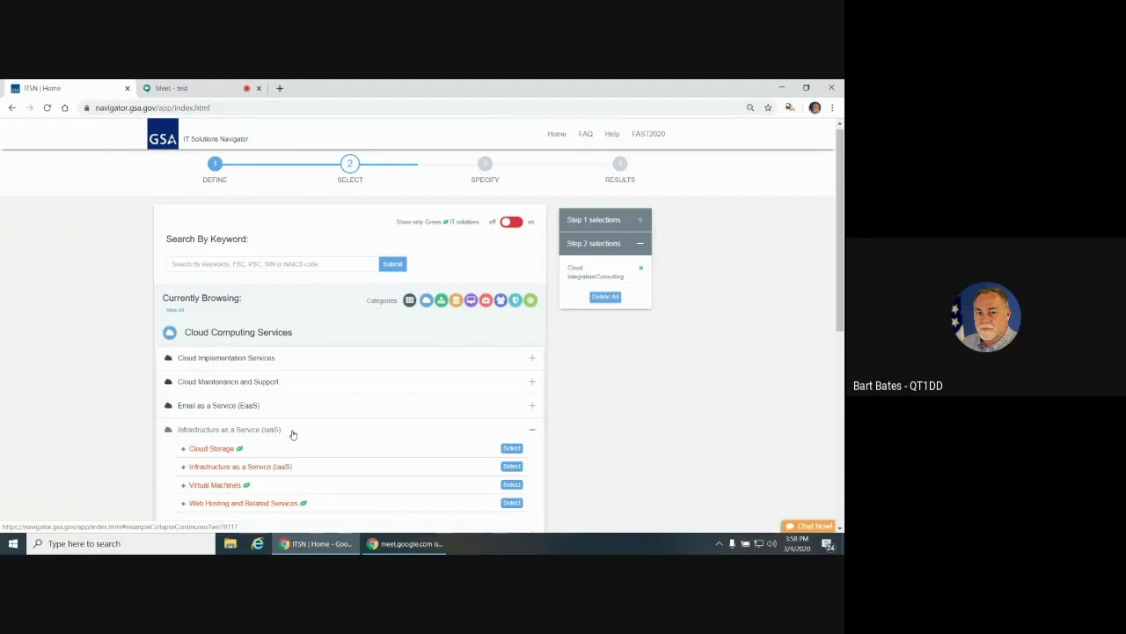
left_click(184, 468)
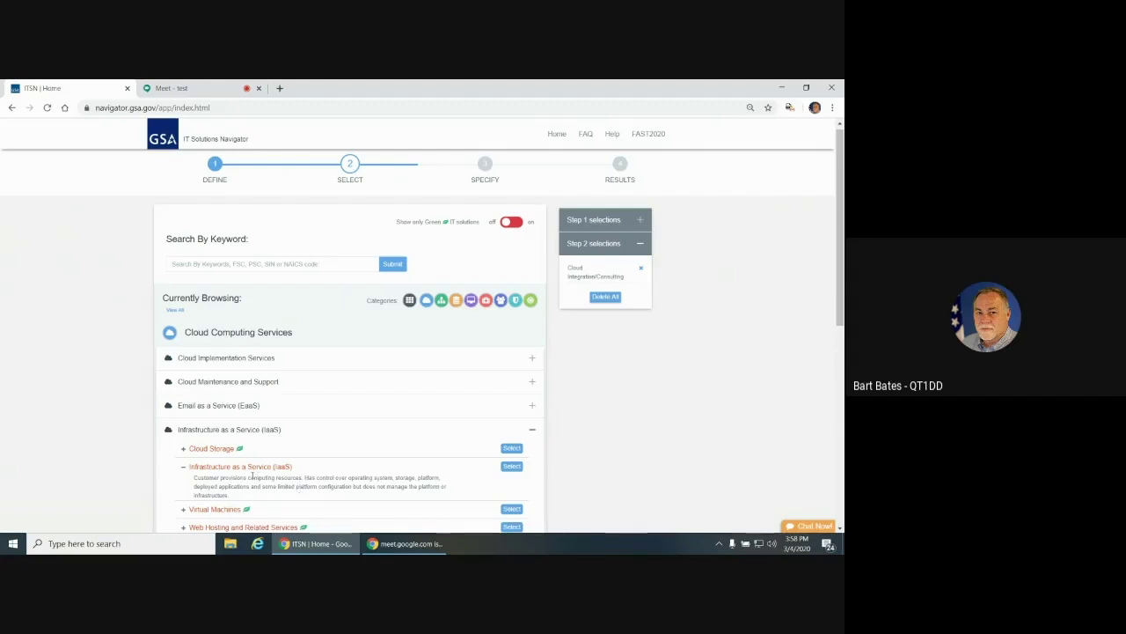
left_click(185, 466)
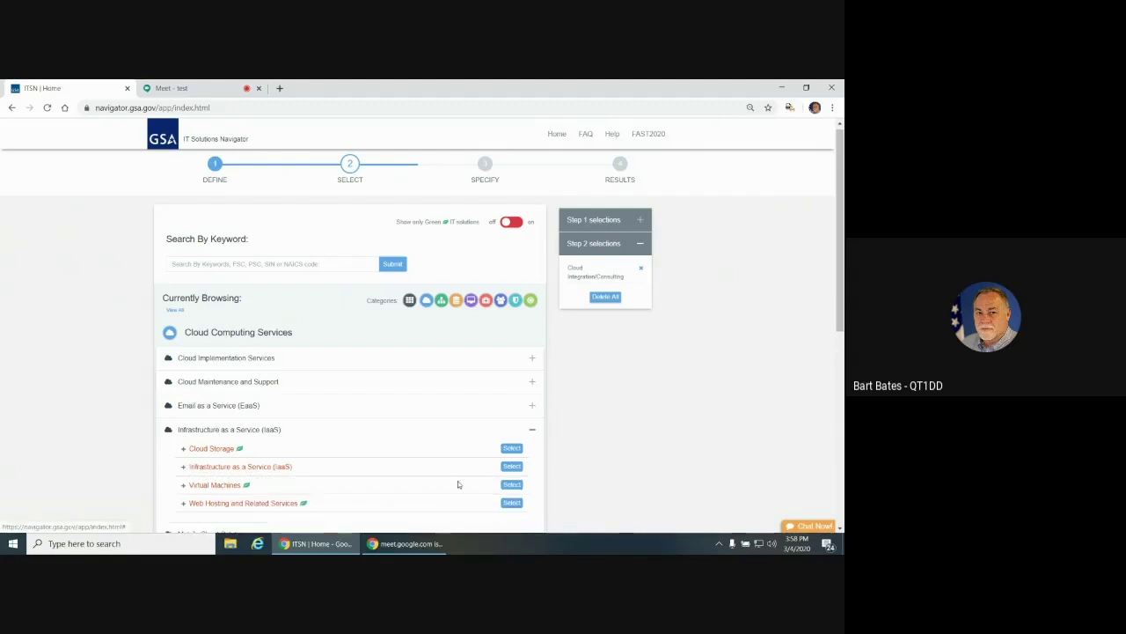
left_click(514, 467)
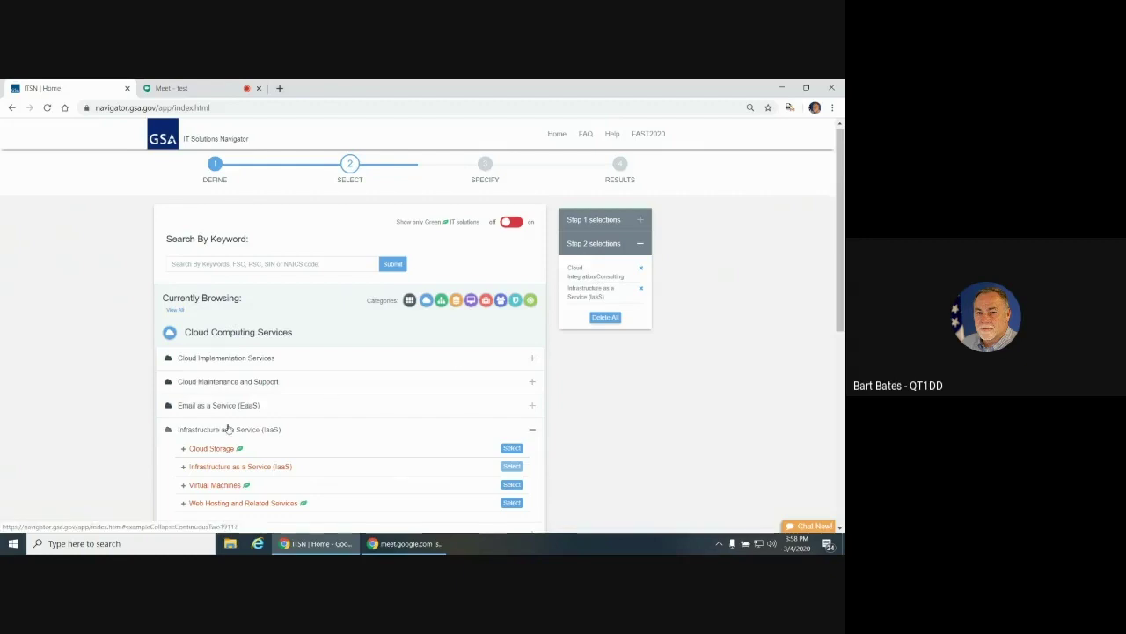
left_click(226, 430)
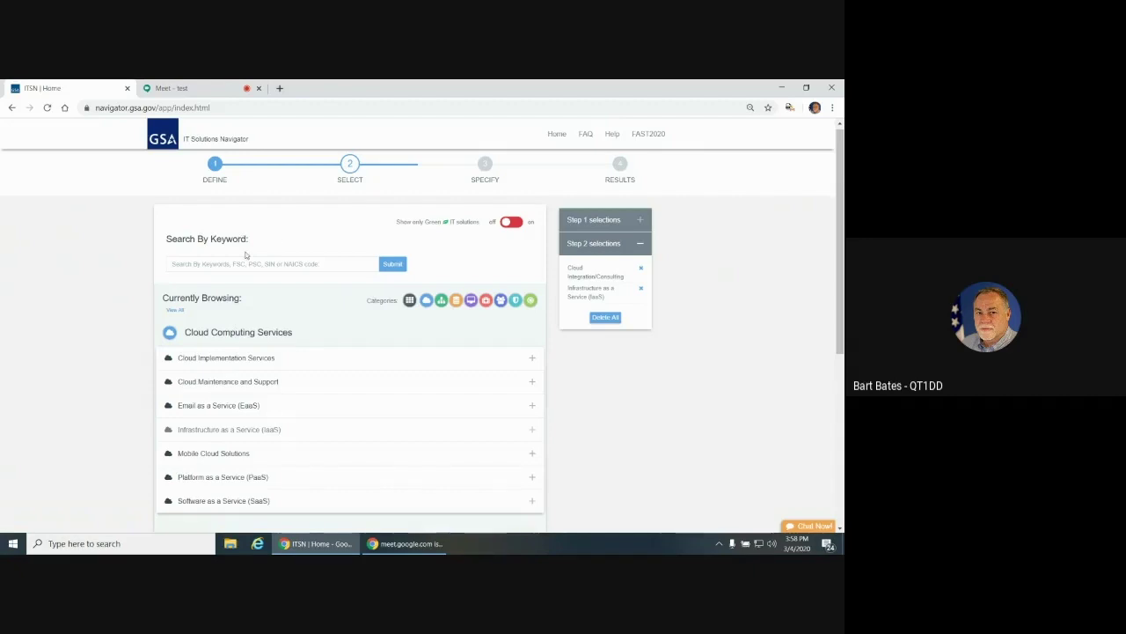
Search the keyword 'cellular' and add Cellular/PCS to the Step 2 selections
left_click(230, 267)
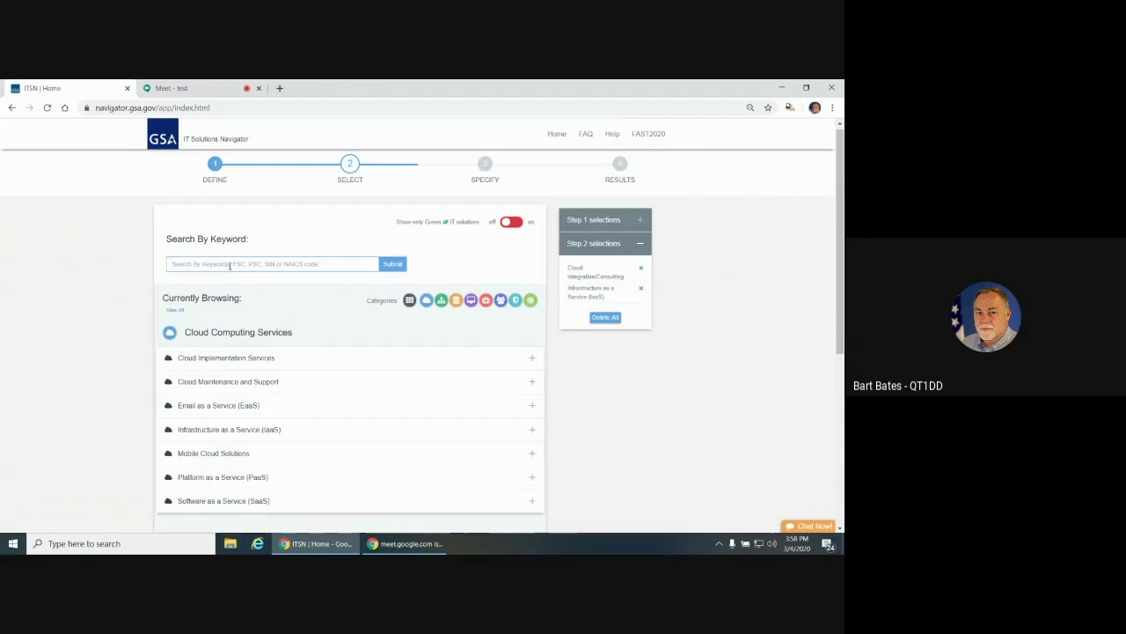
type("cl")
type("ll")
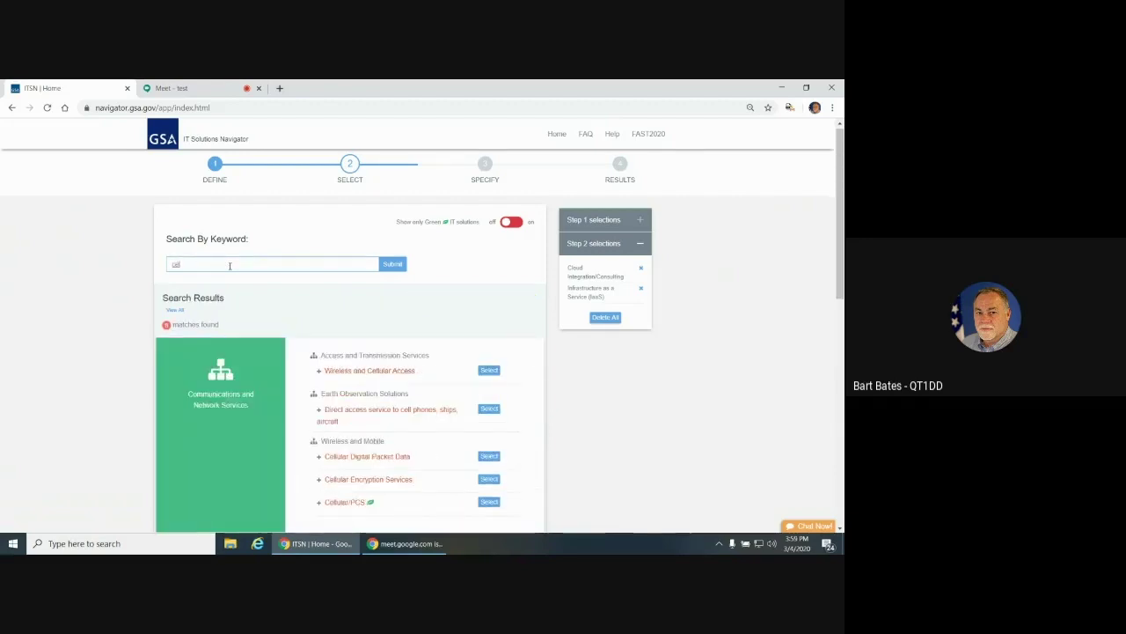
key("BackSpace")
key("BackSpace")
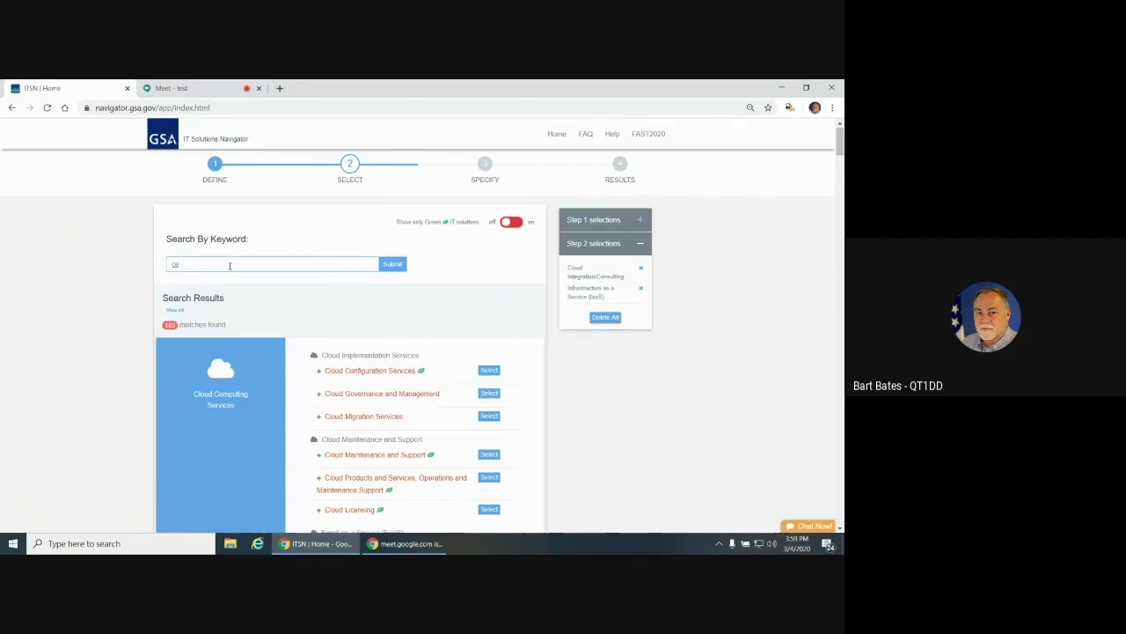
type("llular")
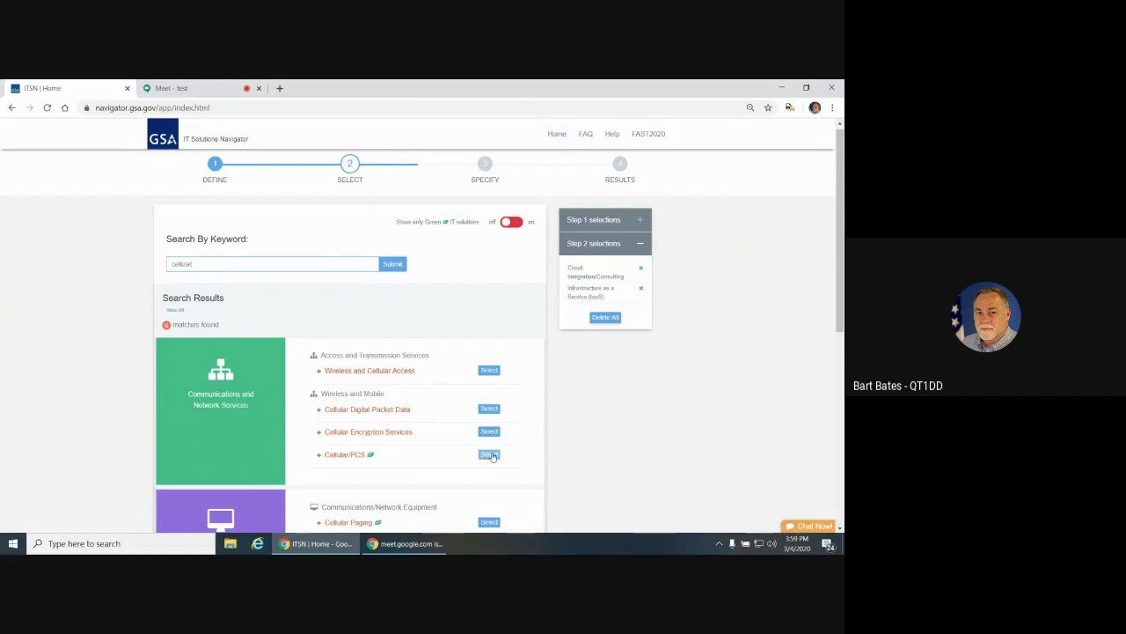
left_click(490, 455)
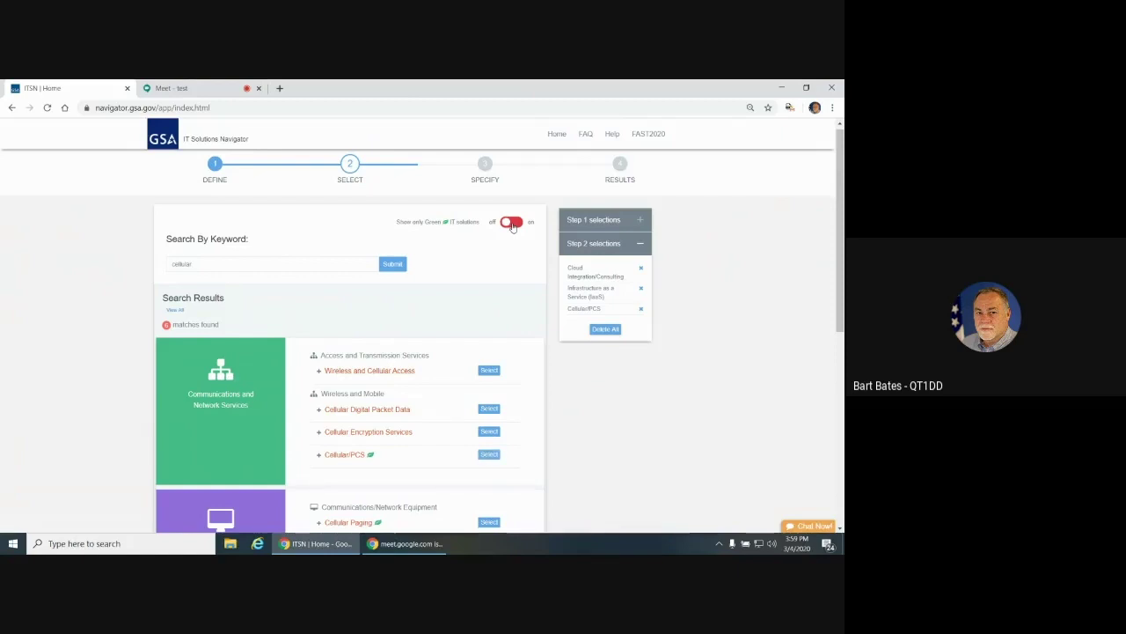
left_click(512, 223)
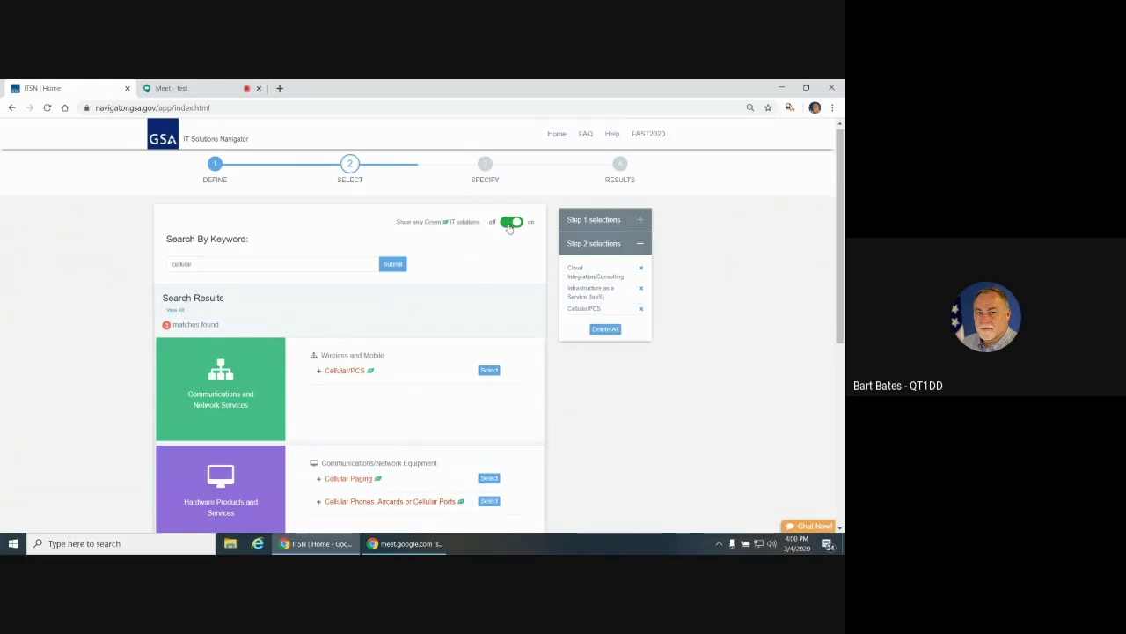
left_click(511, 223)
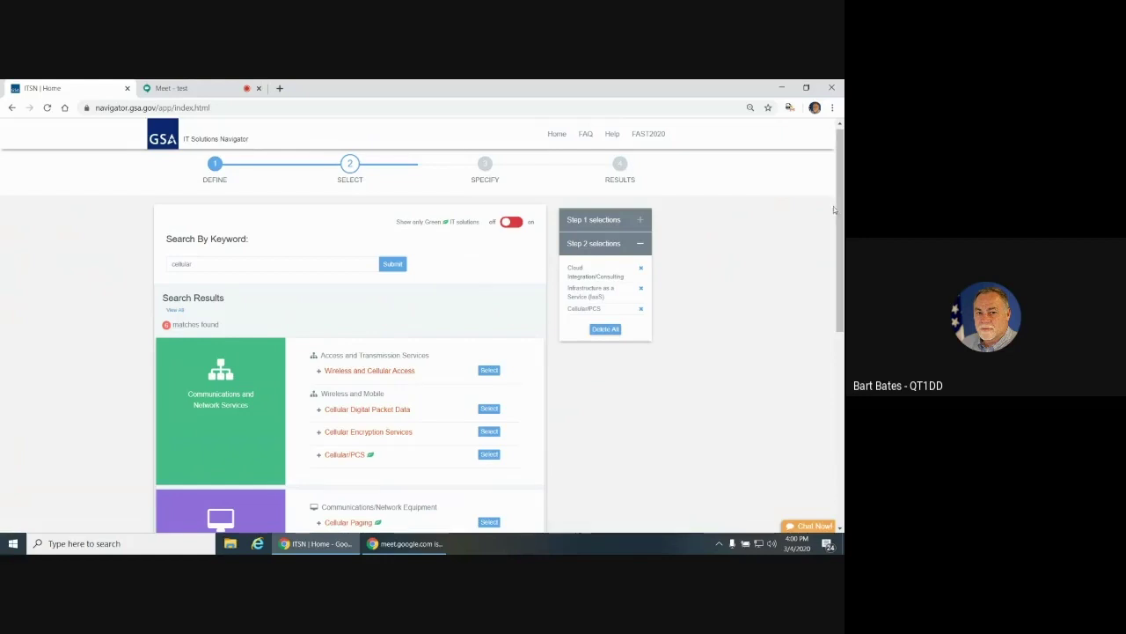
Scroll to the end of the results and proceed to Step 3, Specify
left_click_drag(839, 220, 842, 357)
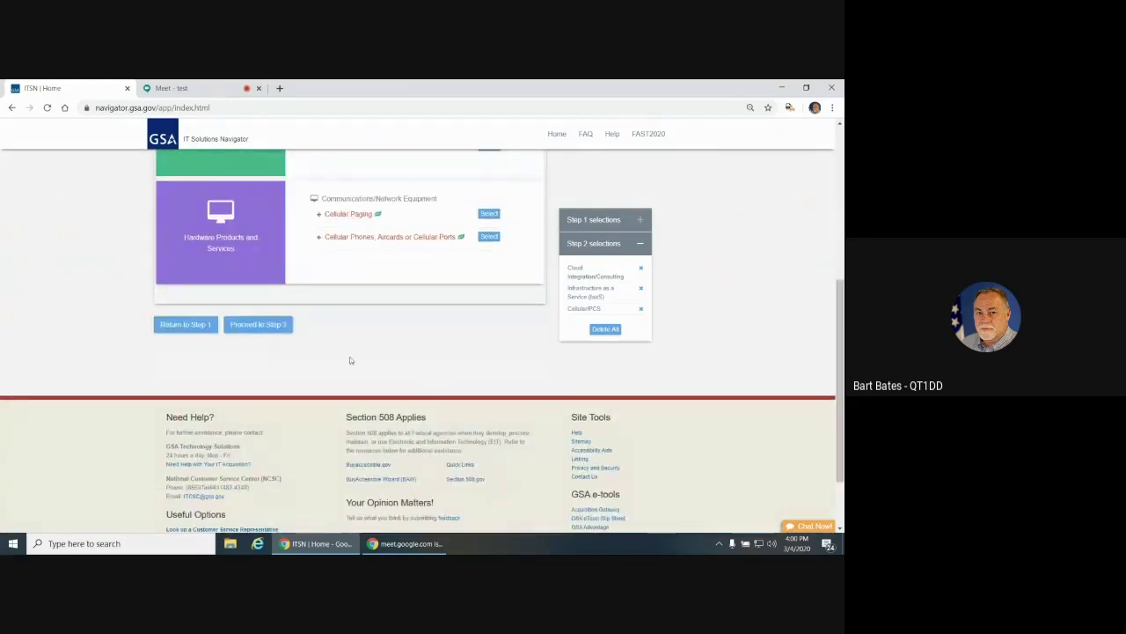
left_click(258, 324)
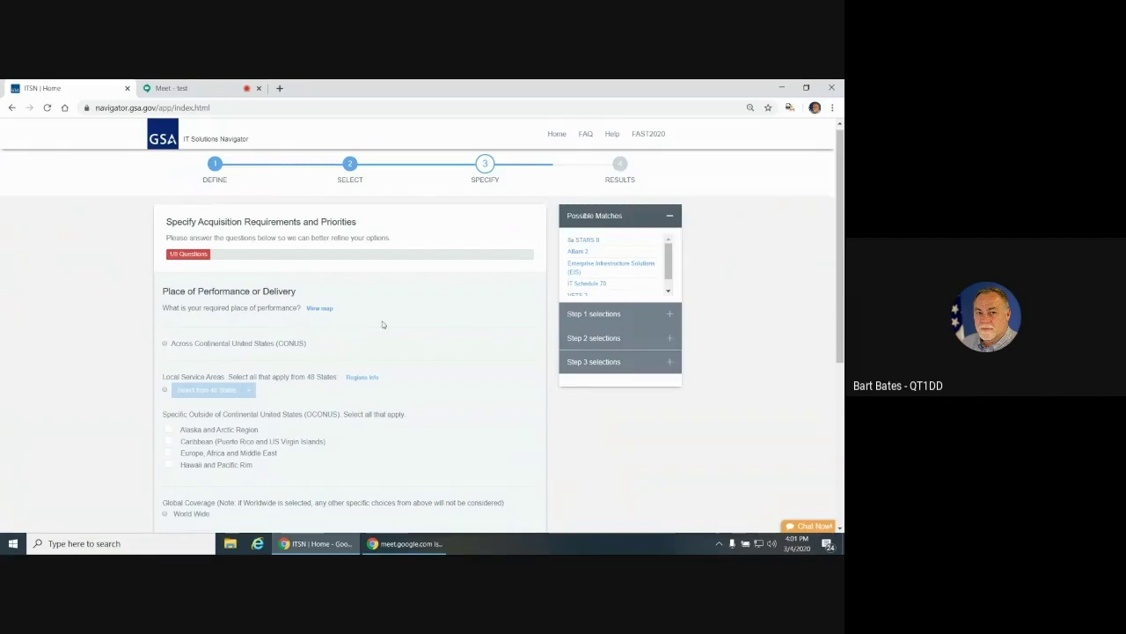
left_click(324, 312)
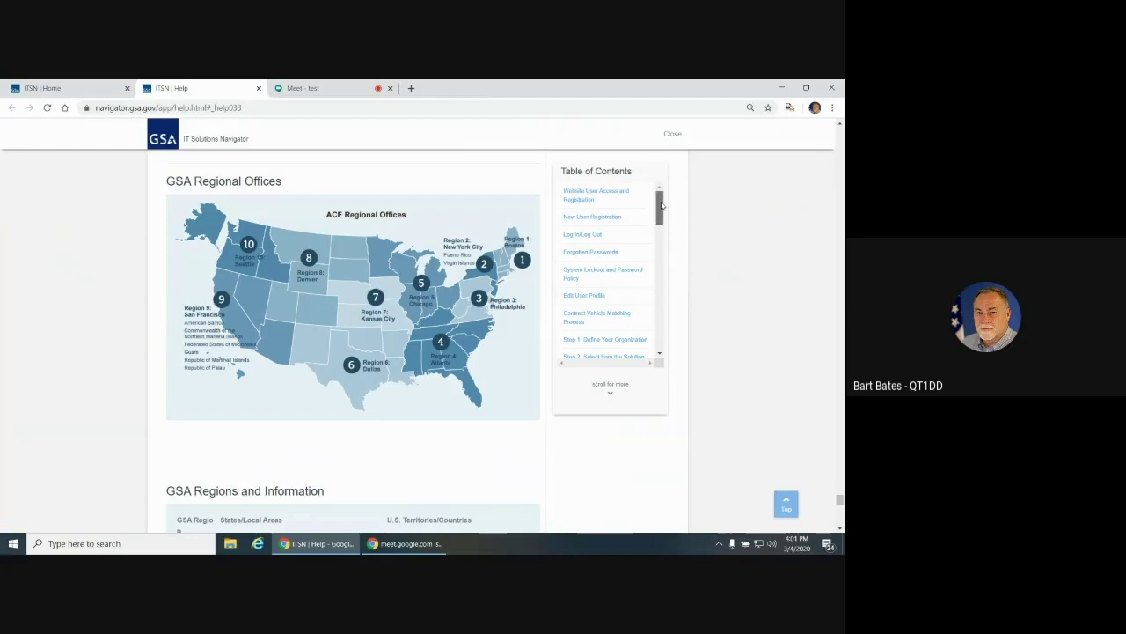
left_click_drag(661, 205, 664, 240)
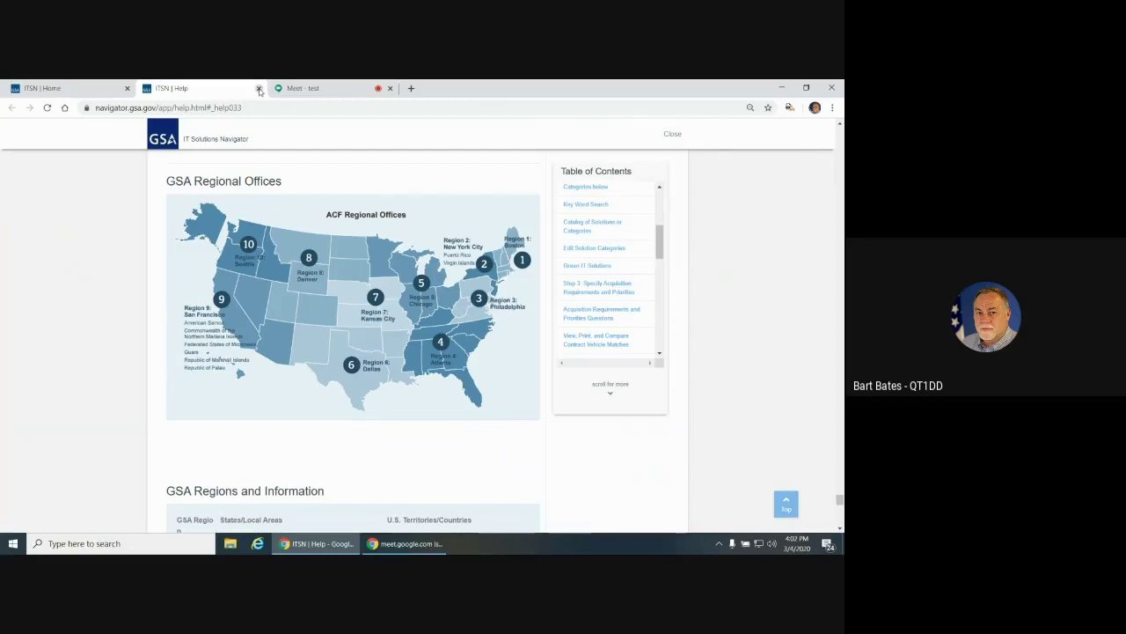
left_click(258, 88)
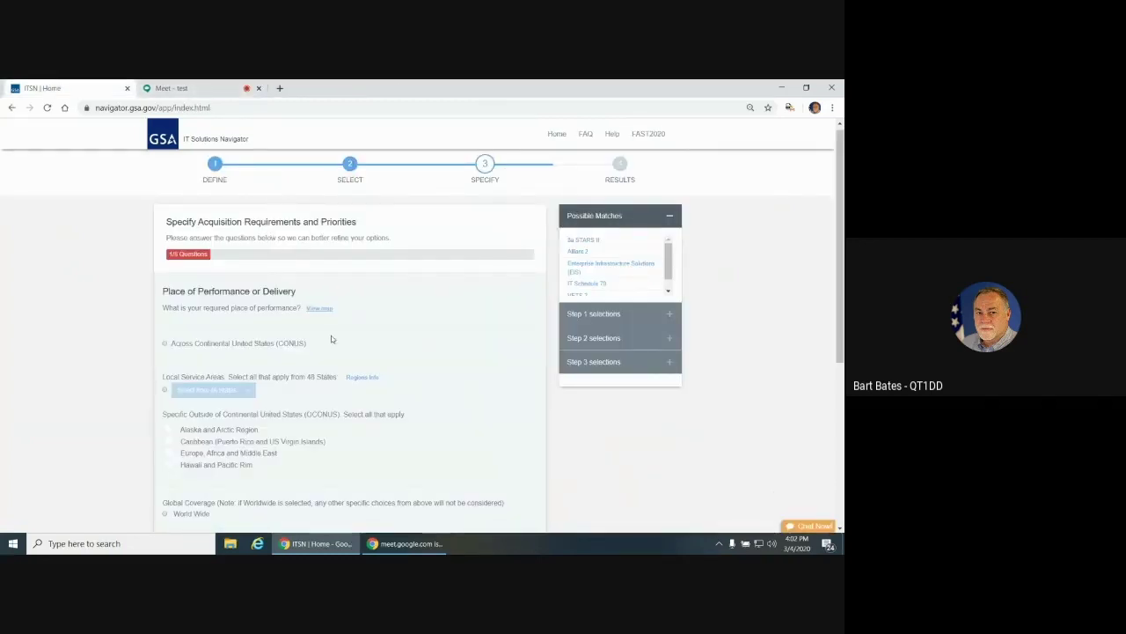
left_click(362, 377)
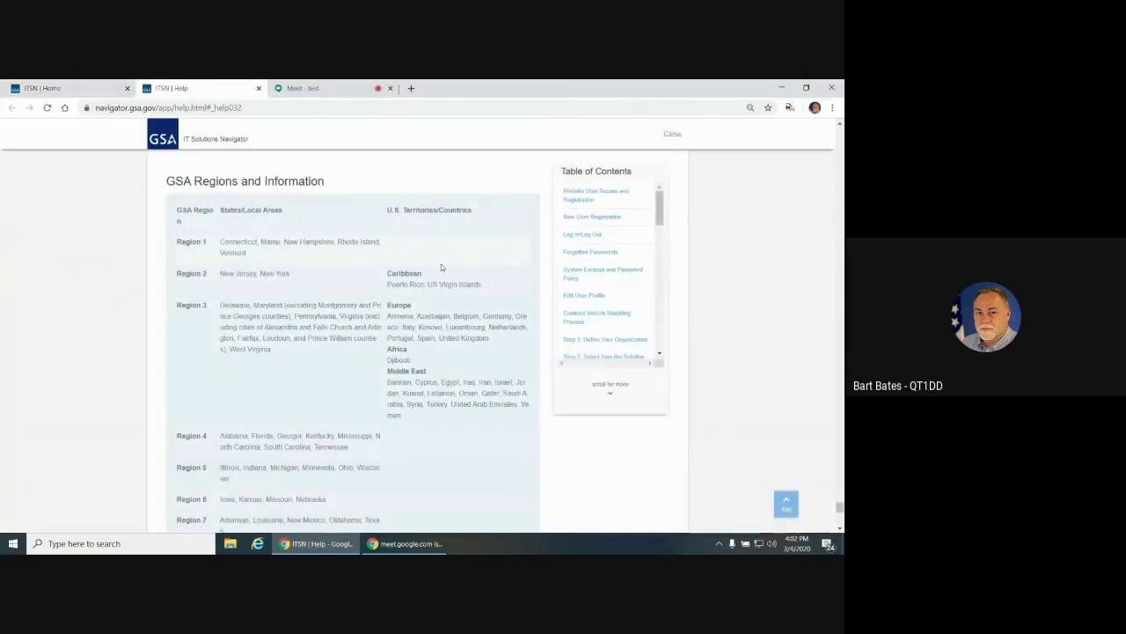
left_click(258, 88)
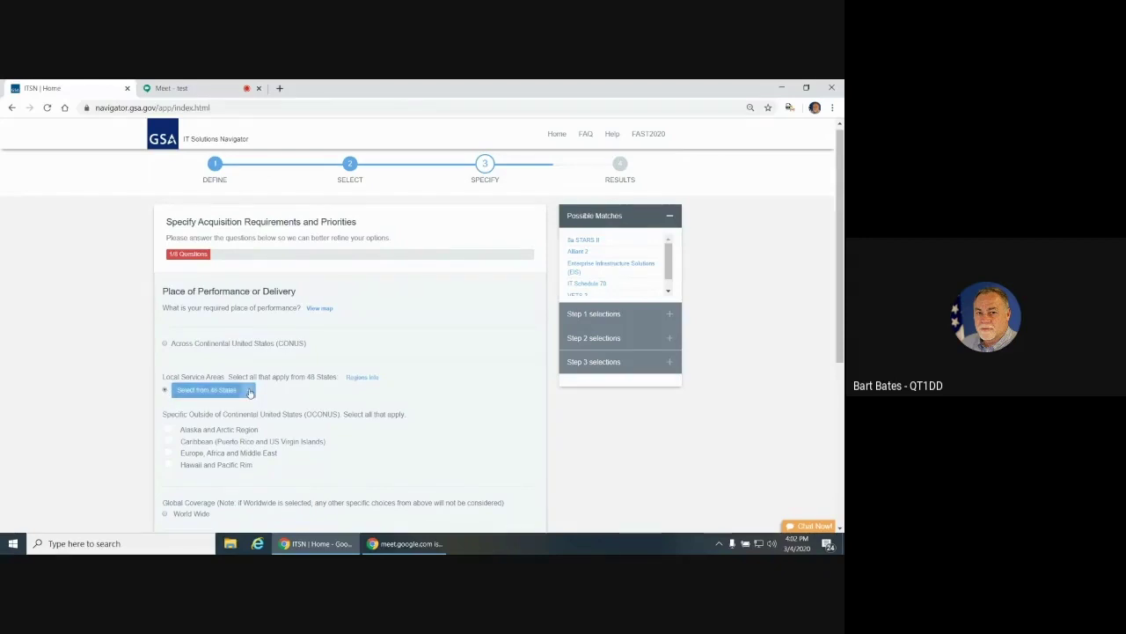
Choose Kentucky, Louisiana, and Hawaii and Pacific Rim as places of performance, then go to the next question
left_click(249, 392)
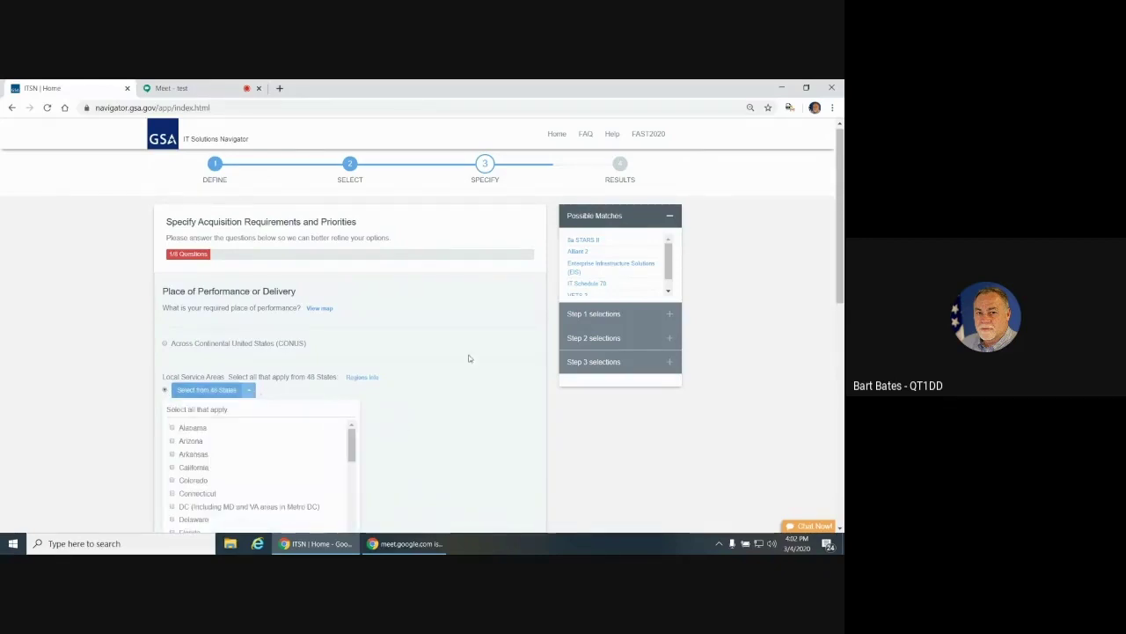
left_click_drag(352, 445, 353, 478)
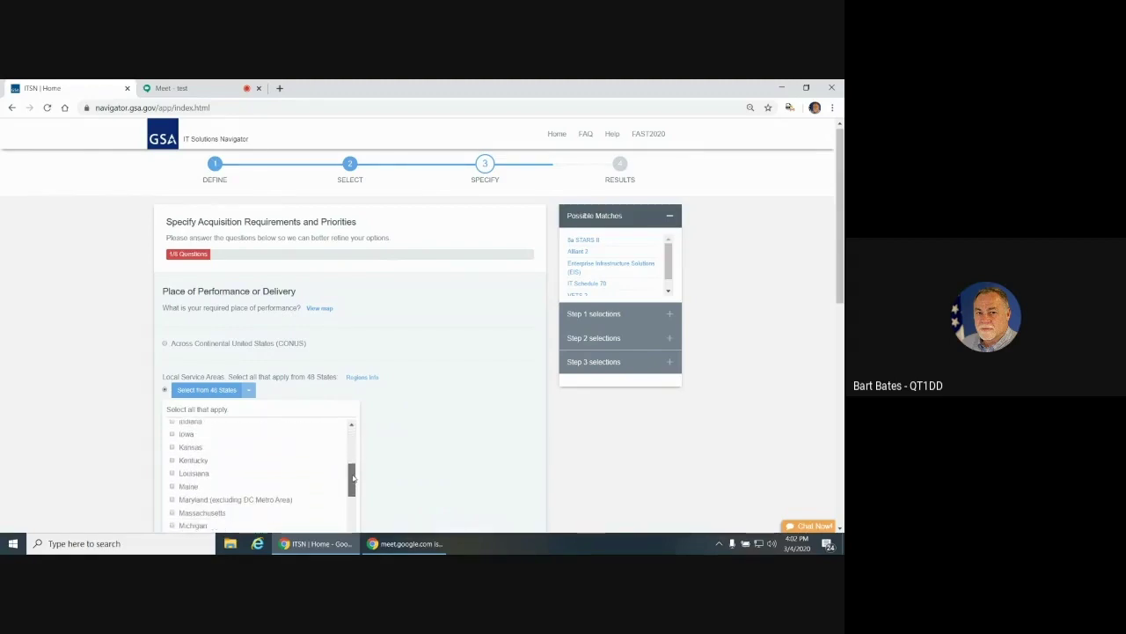
left_click(172, 460)
left_click(173, 473)
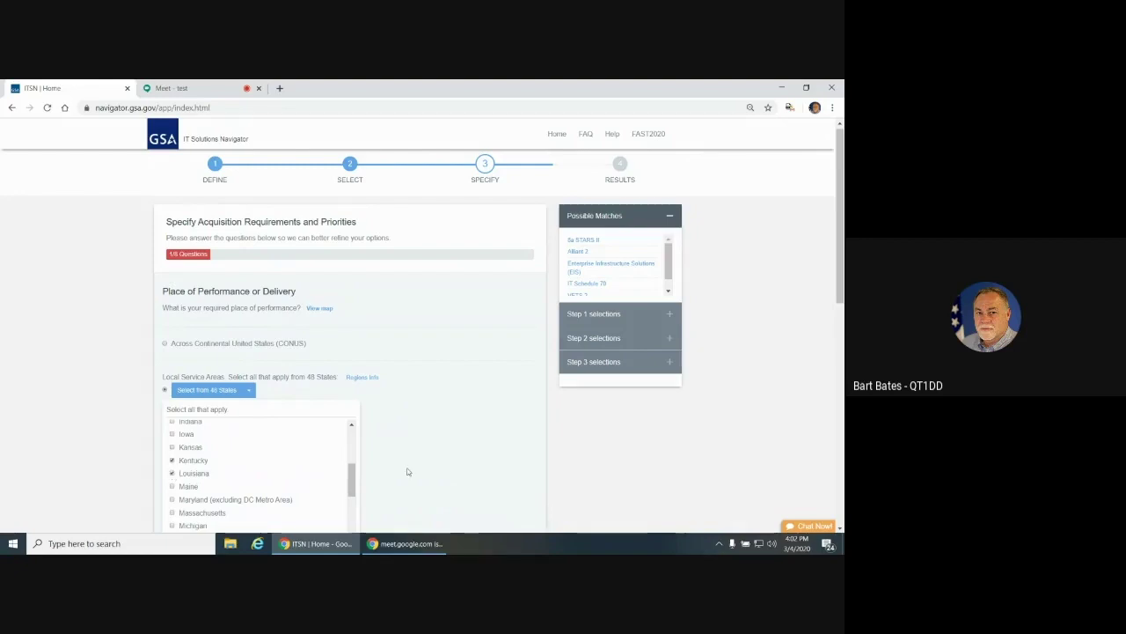
scroll(841, 268, "down", 2)
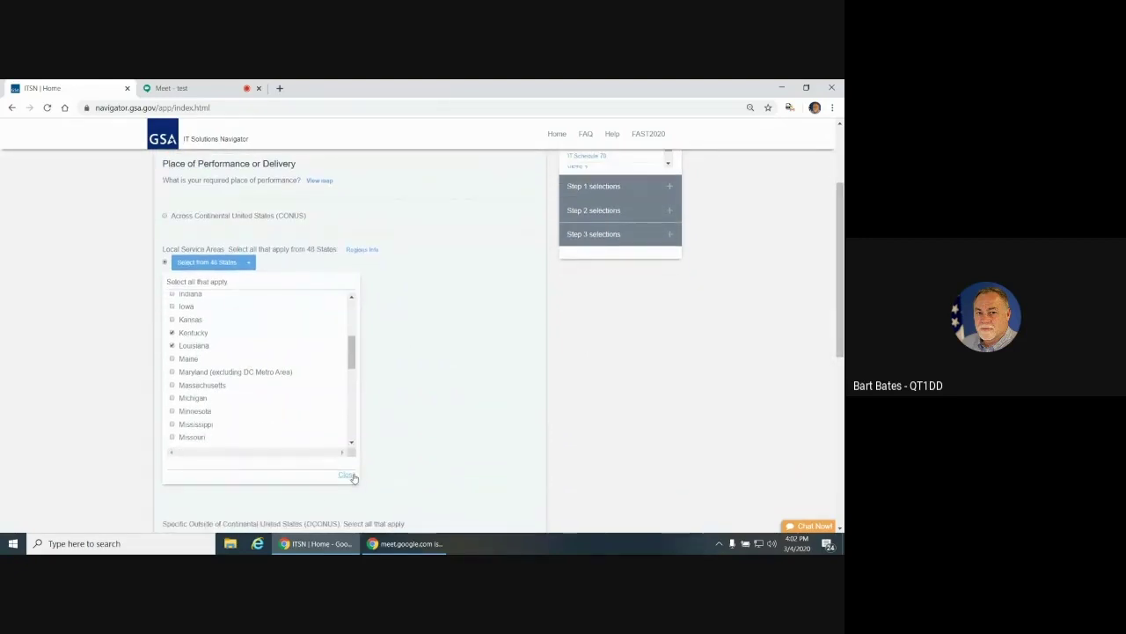
left_click(347, 475)
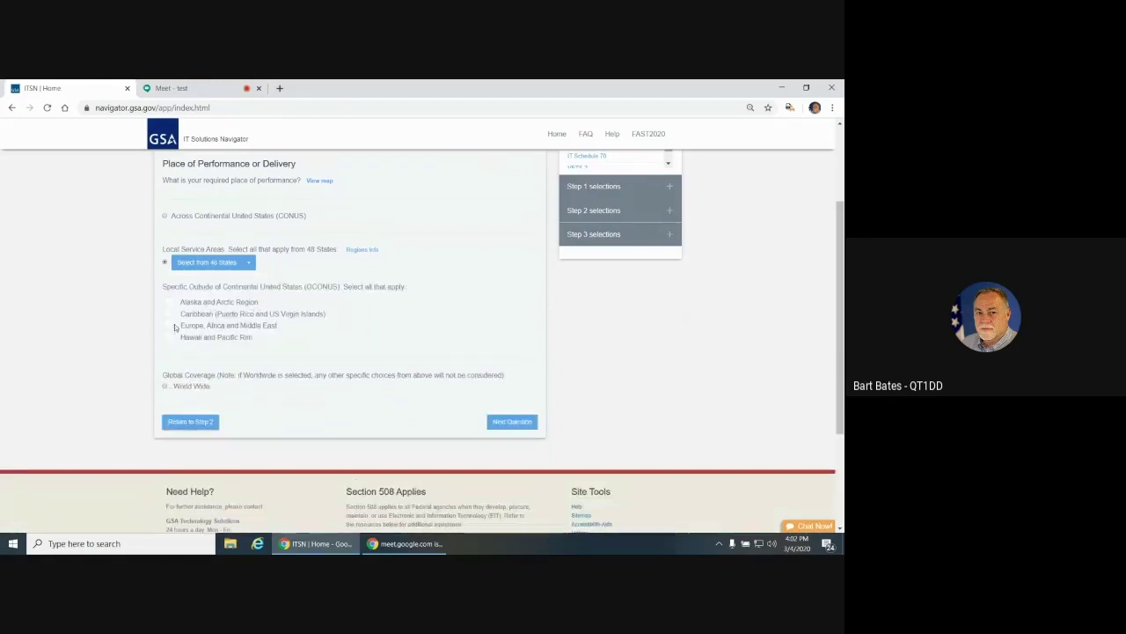
left_click(168, 338)
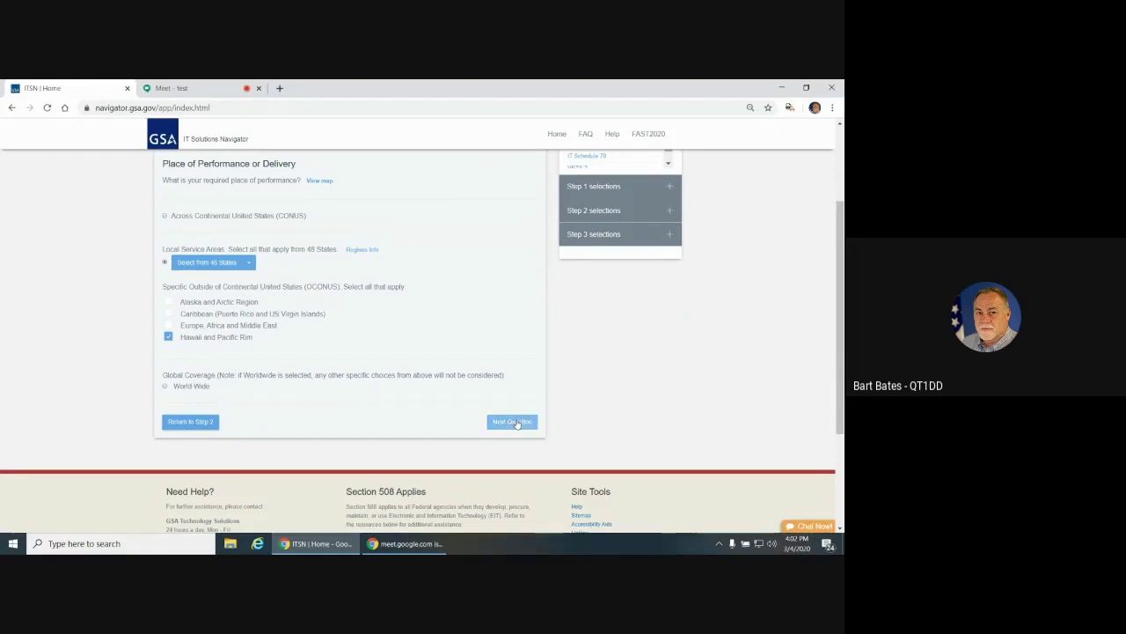
left_click(514, 421)
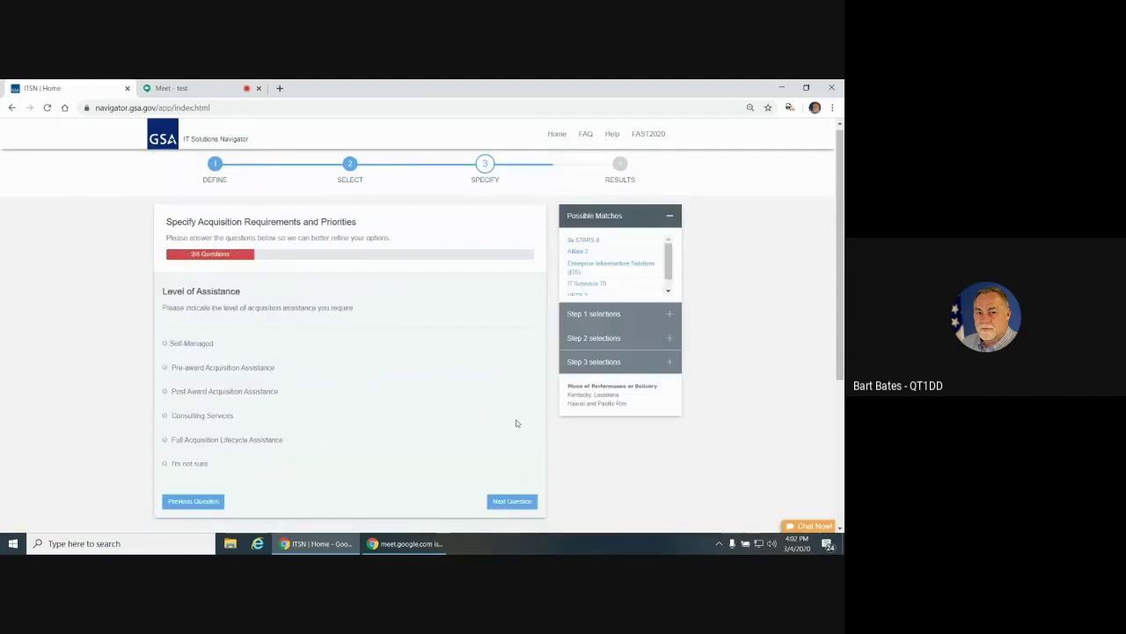